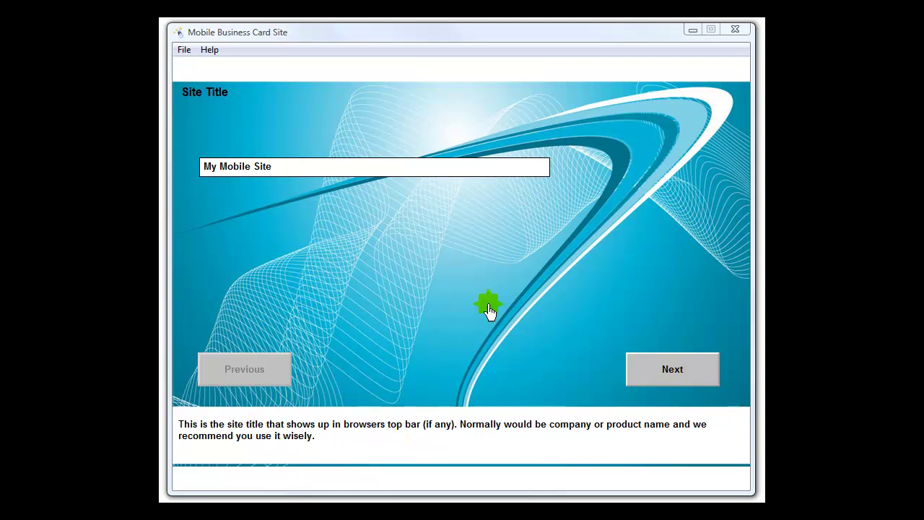
Step: Confirm 'My Mobile Site' as the site title and proceed to 'Your logo for site'
click(298, 166)
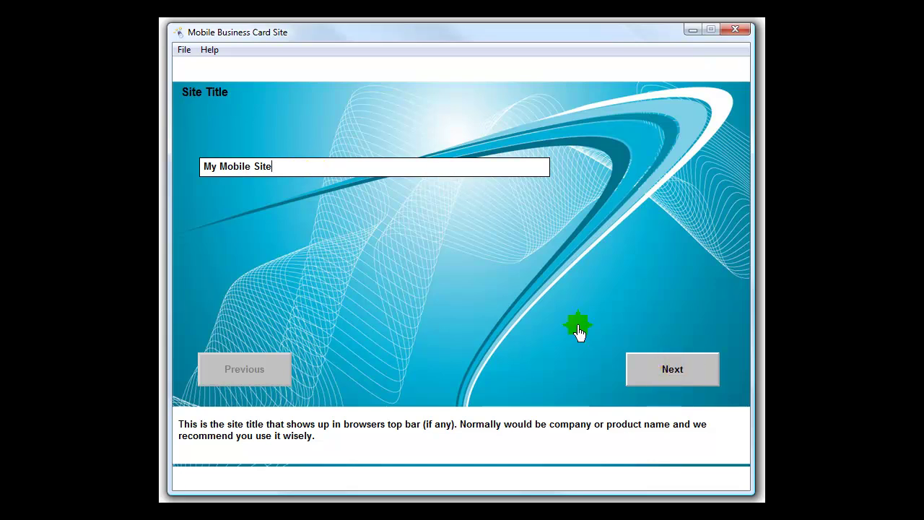
click(690, 376)
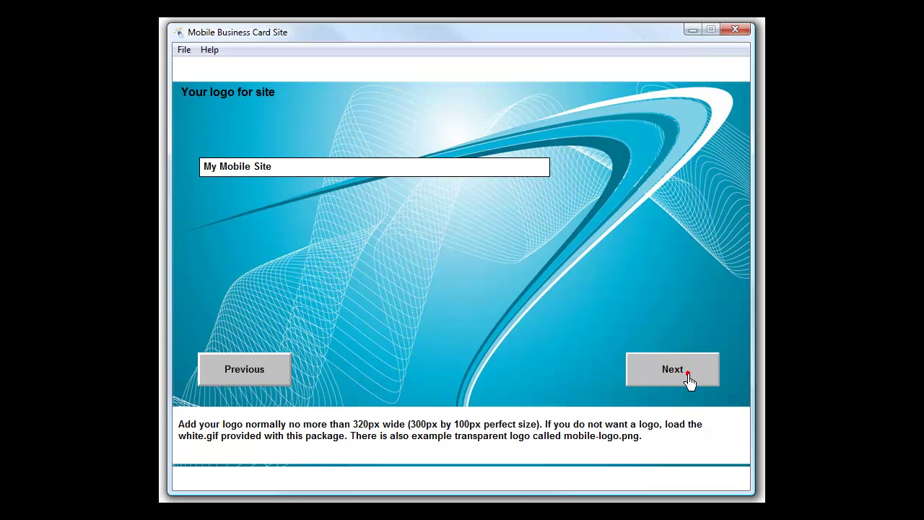
Step: Paste the path to mobile-logo.png into the logo field
click(689, 380)
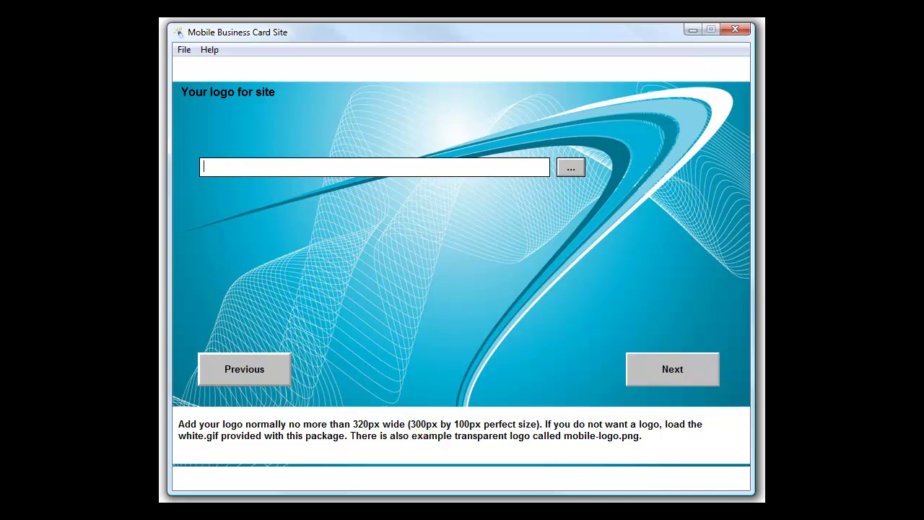
key(ctrl+v)
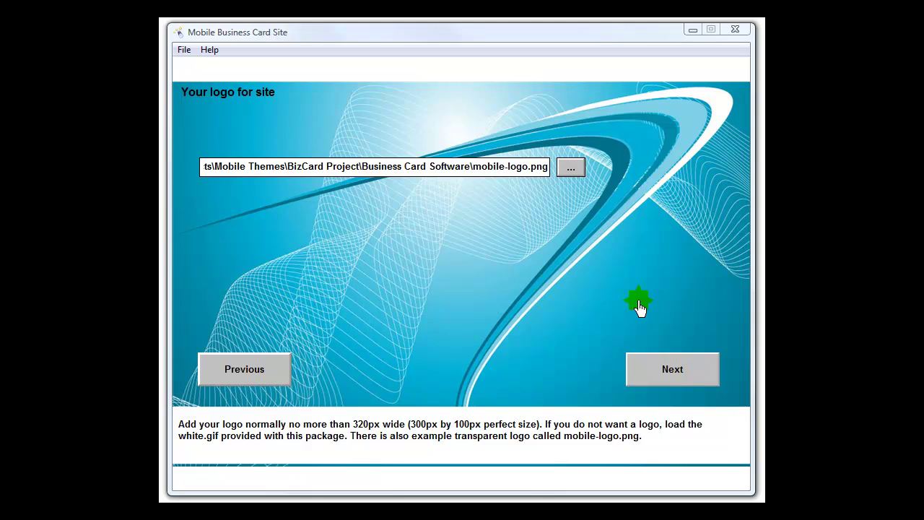
Step: Set both the header and page area colours to black 000000
click(674, 370)
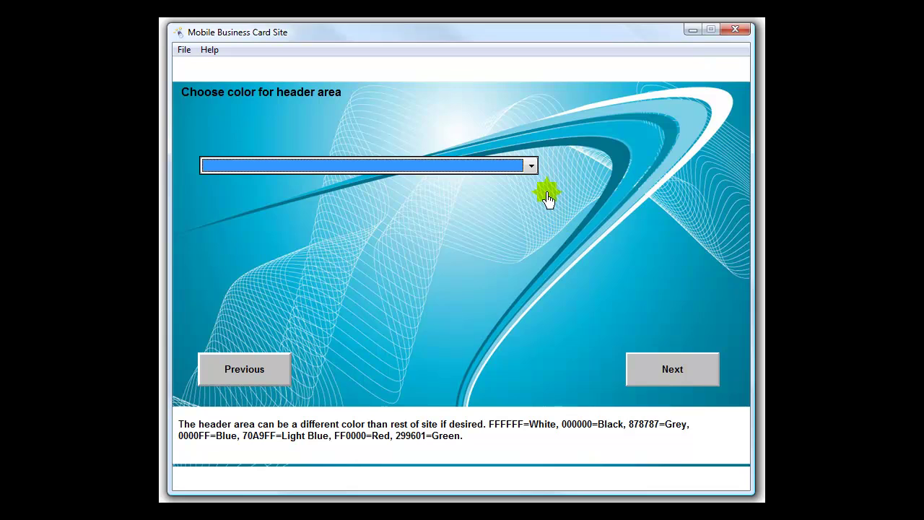
click(532, 165)
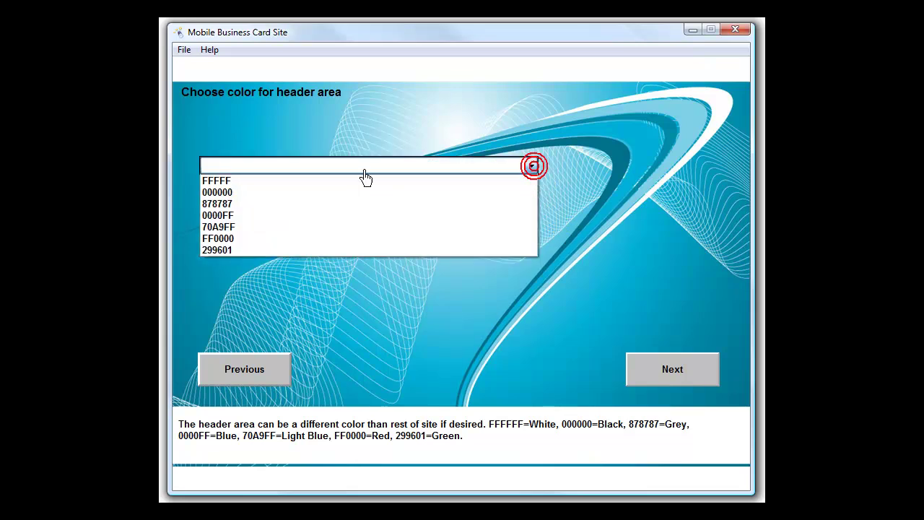
click(241, 189)
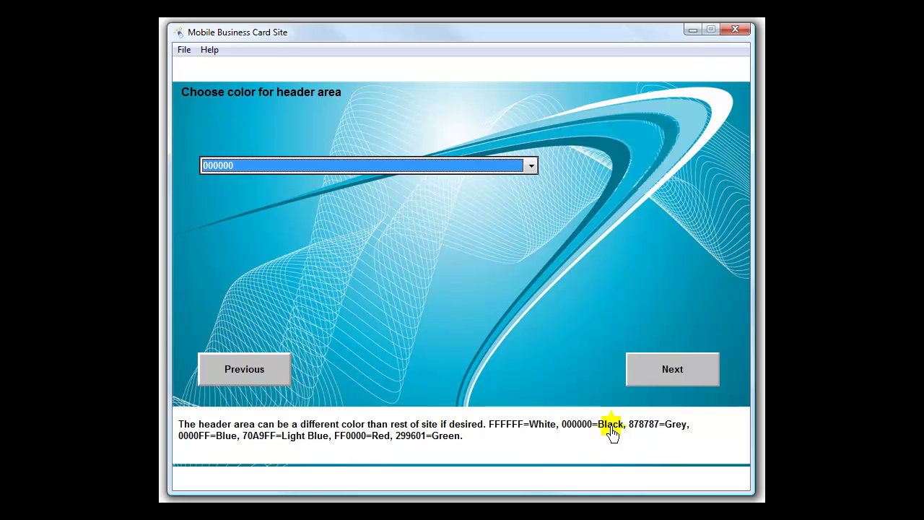
click(678, 374)
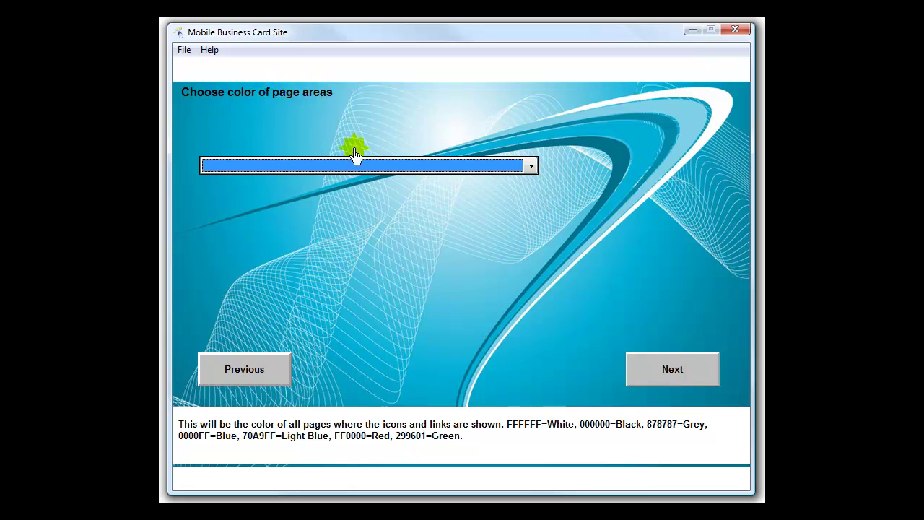
click(532, 166)
click(267, 196)
Step: Set the site text colour to white FFFFFF and advance to the home headline
click(684, 376)
click(684, 375)
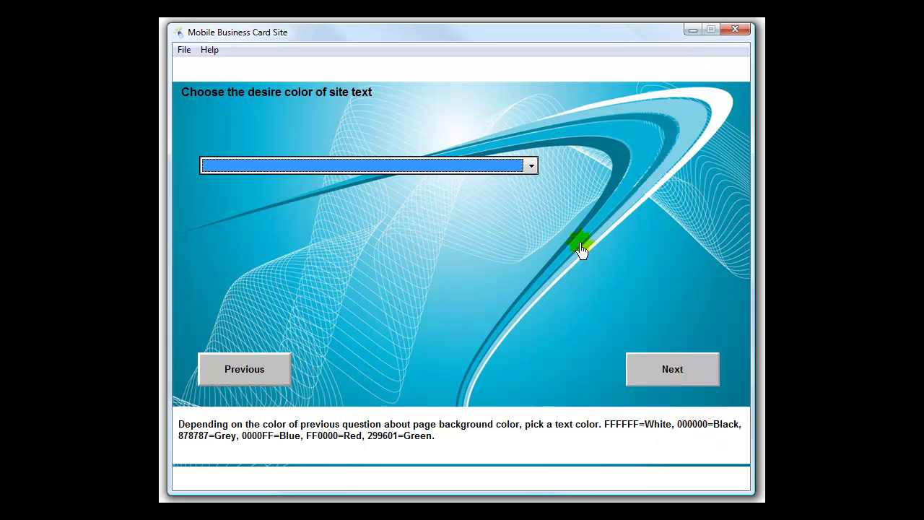
click(542, 168)
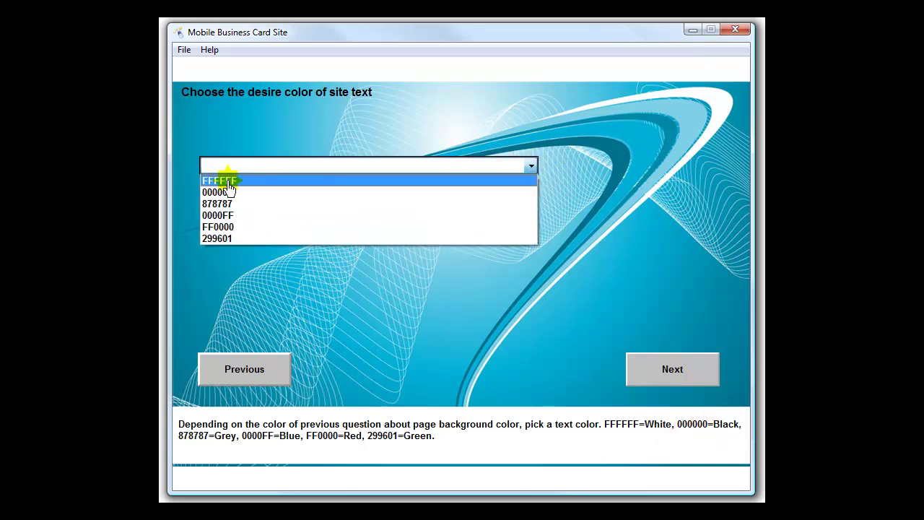
click(228, 180)
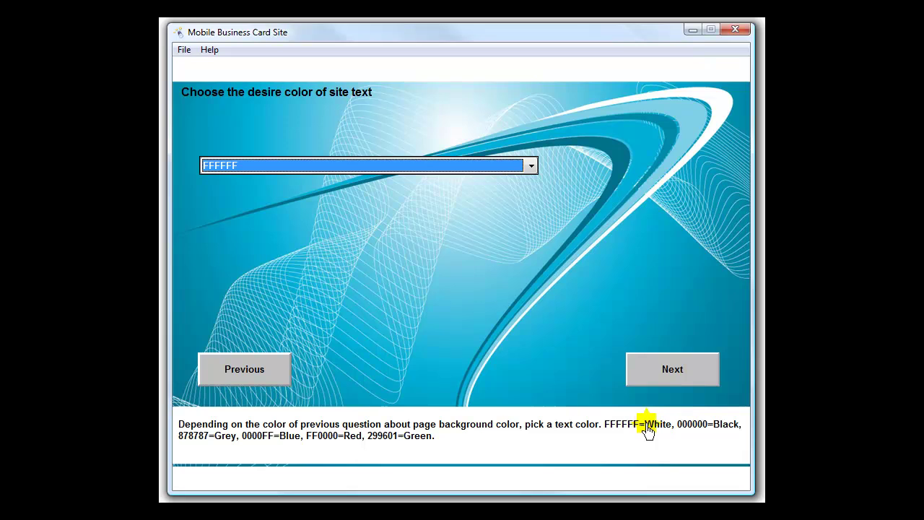
click(683, 381)
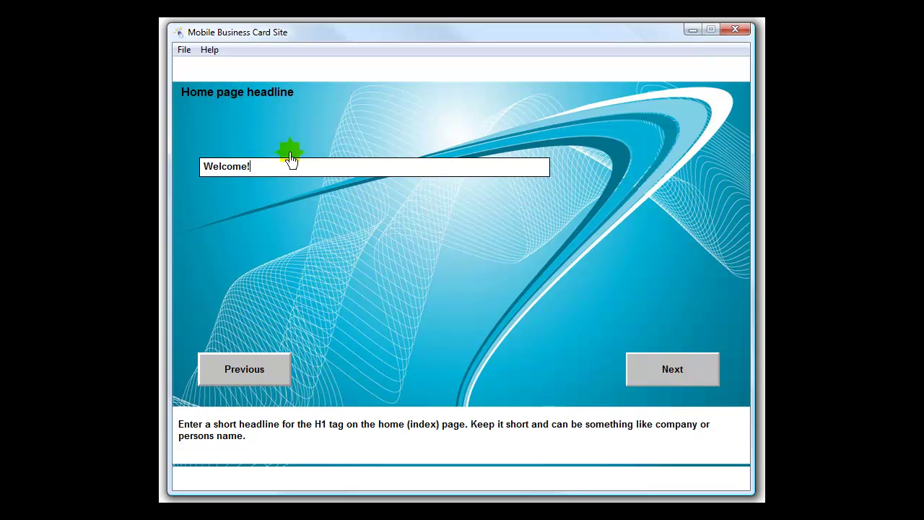
Step: Keep the 'Welcome!' headline and default home page text, advancing to 'About XZY Company'
click(273, 175)
click(675, 372)
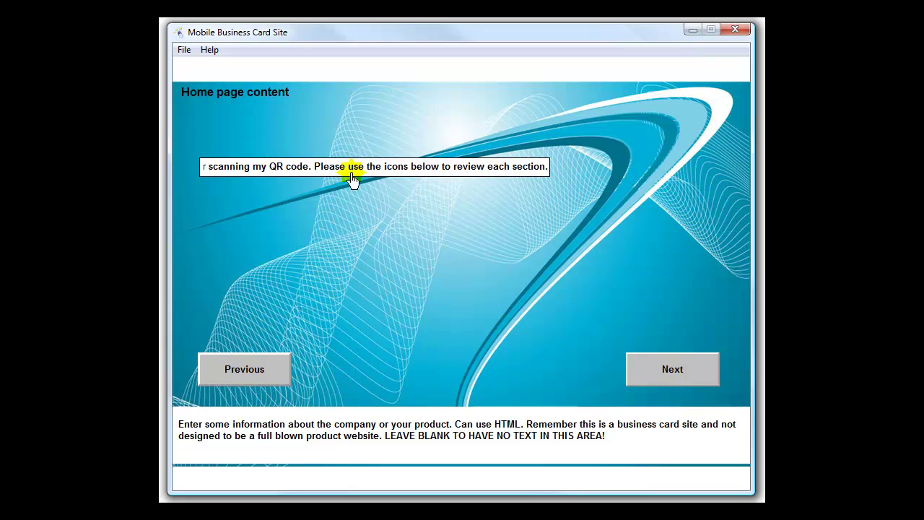
click(673, 370)
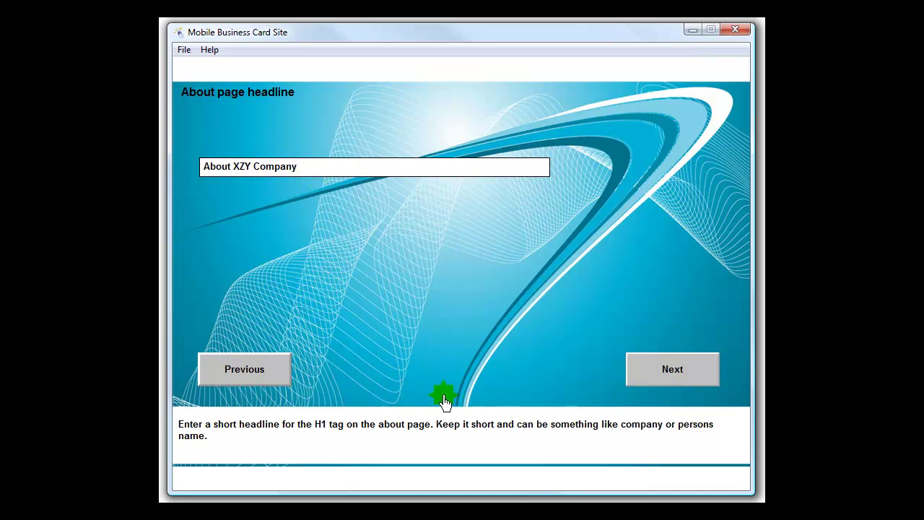
Step: Accept the default About and Services headlines and content, reaching 'How To Contact Us'
click(679, 371)
click(673, 369)
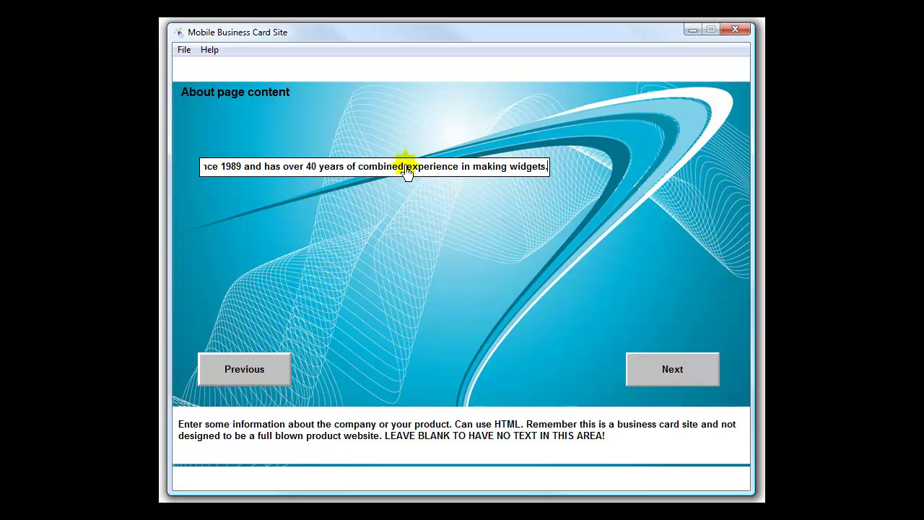
click(672, 371)
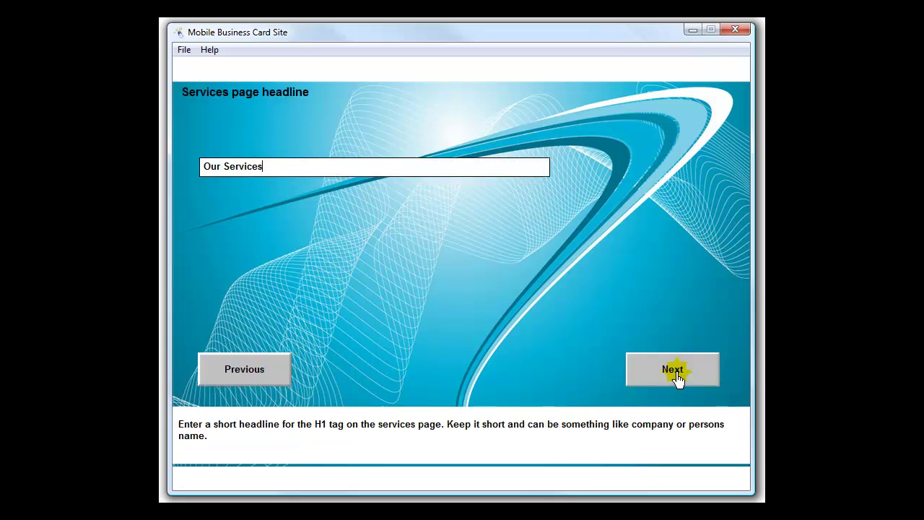
click(675, 374)
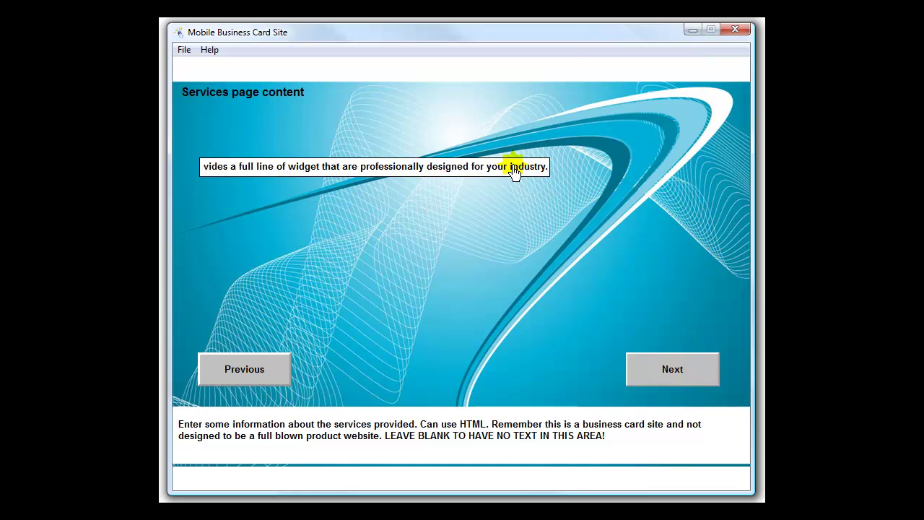
click(444, 208)
click(684, 371)
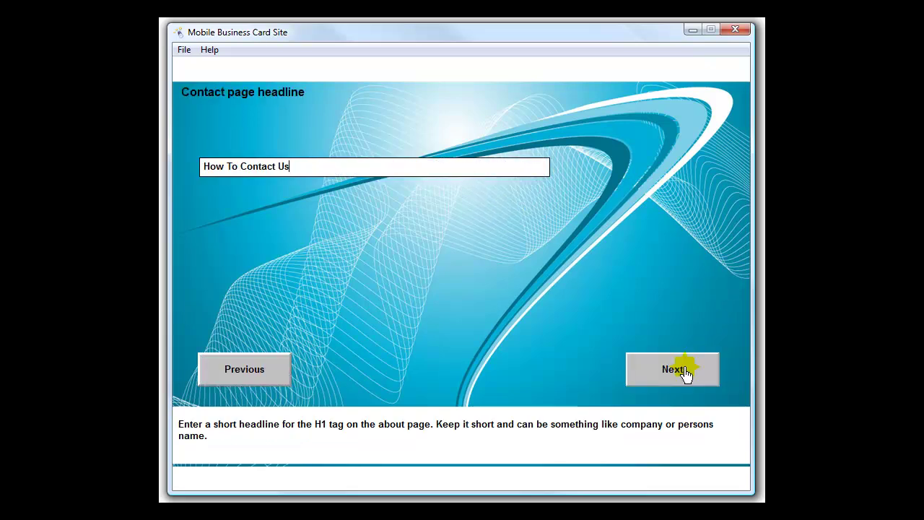
Step: Clear the prefilled sentence from the Contact page content
click(684, 371)
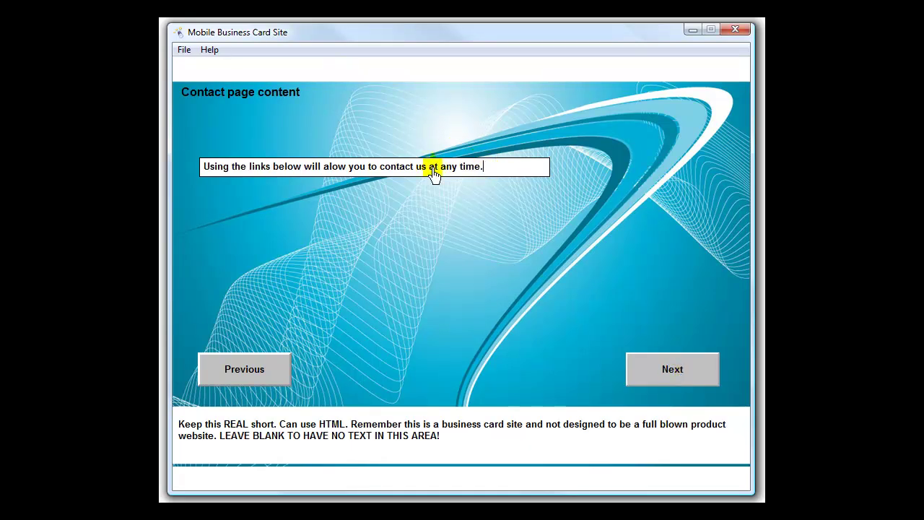
drag(499, 167, 195, 167)
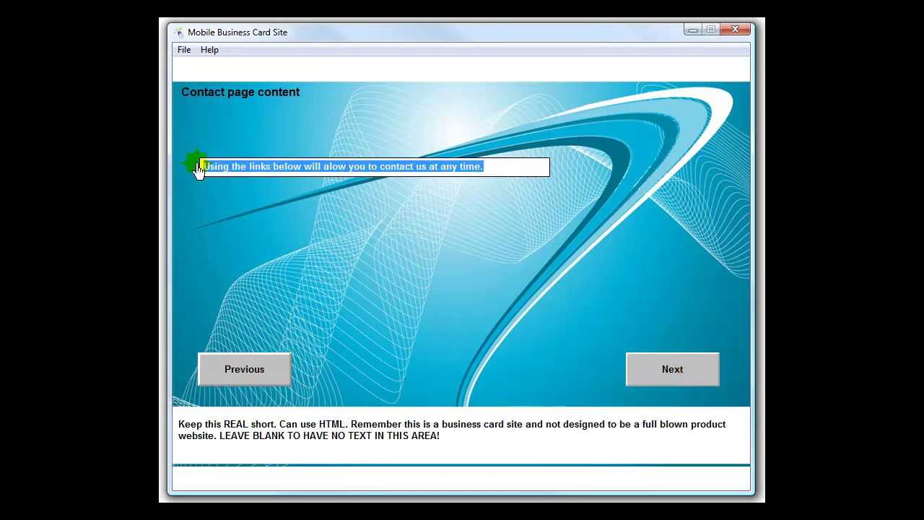
key(Delete)
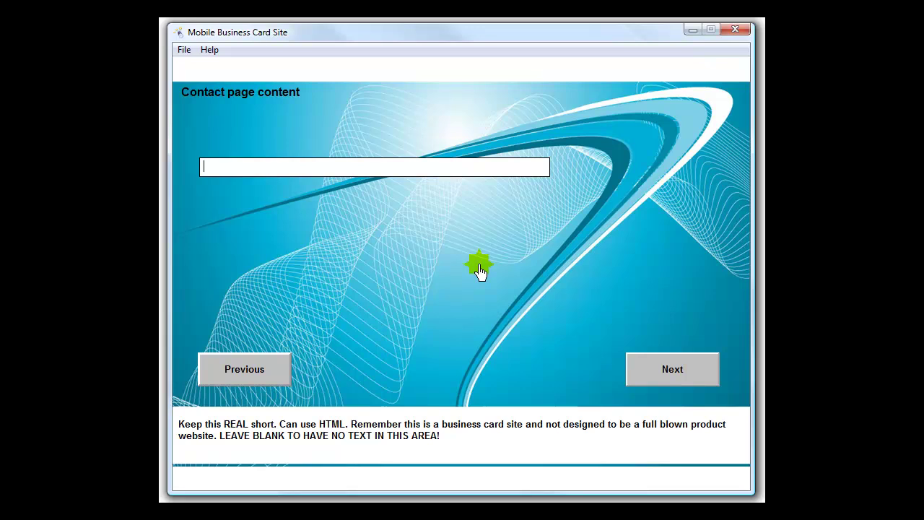
Step: Replace the telephone placeholder with the contact's phone number using the +1 country code
click(673, 372)
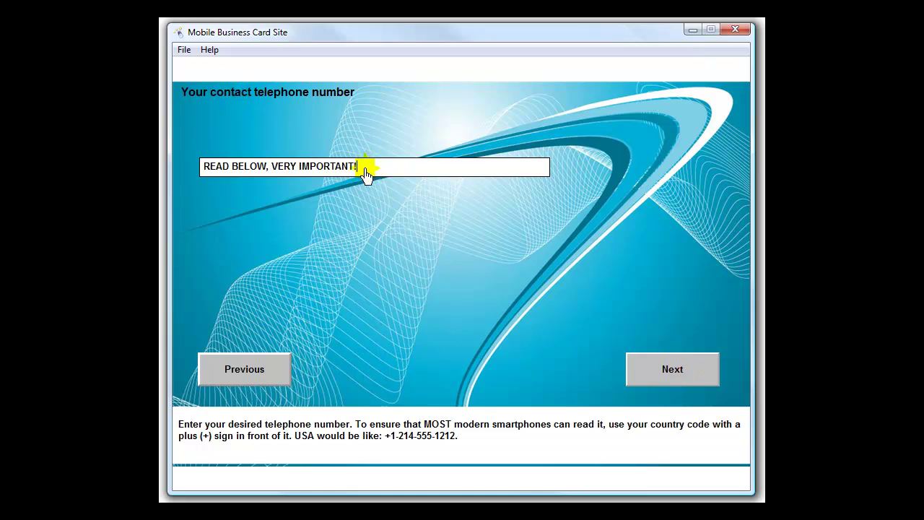
drag(366, 173, 166, 174)
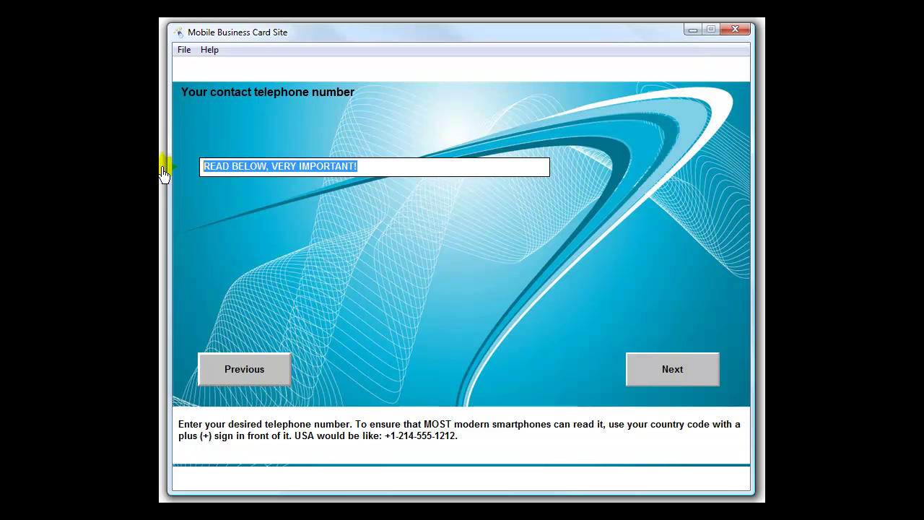
text(+1)
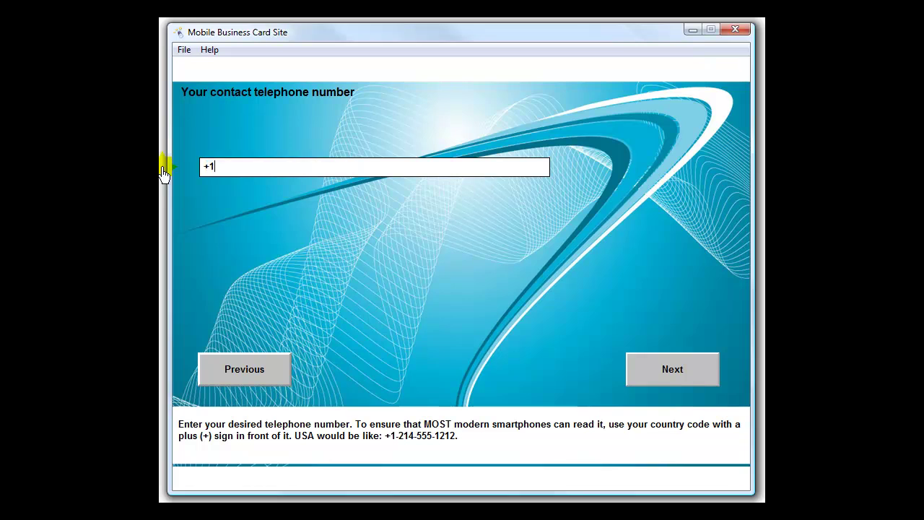
text(-214-555-1212)
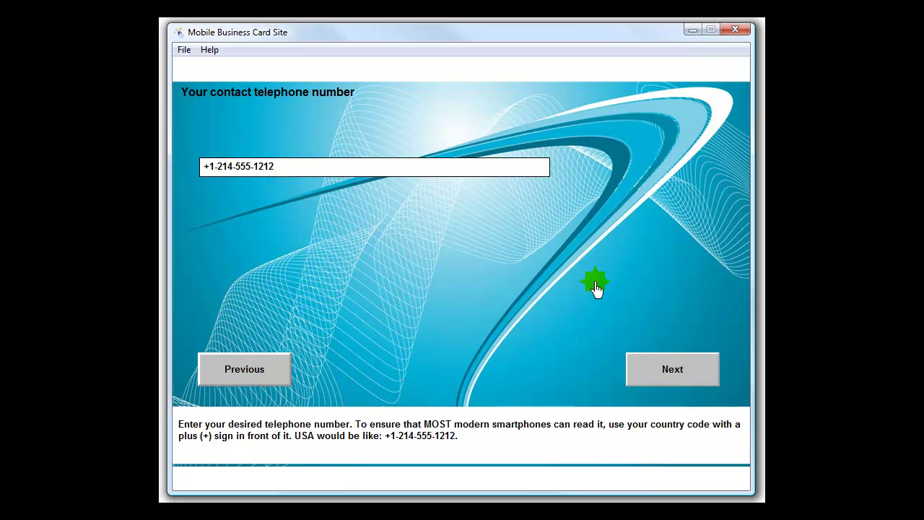
Step: Accept the example email and prefilled physical address, reaching the Main Website URL step
click(688, 382)
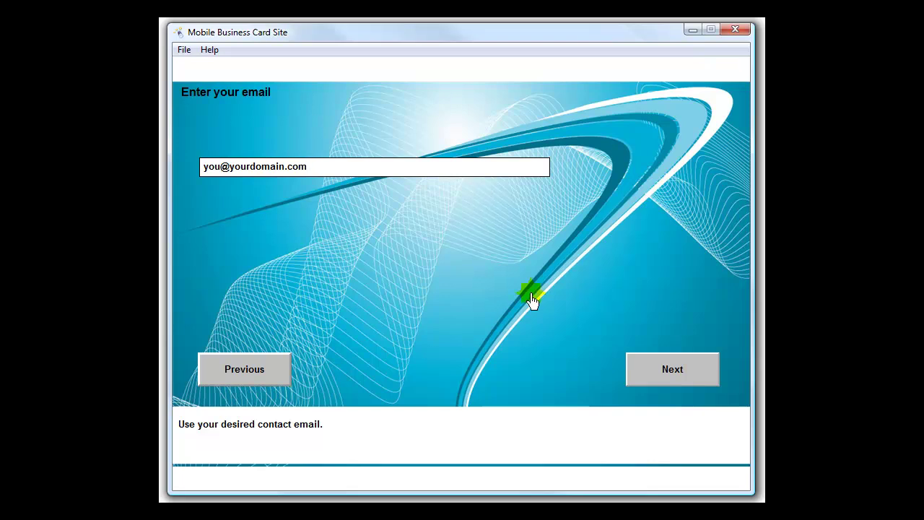
click(671, 369)
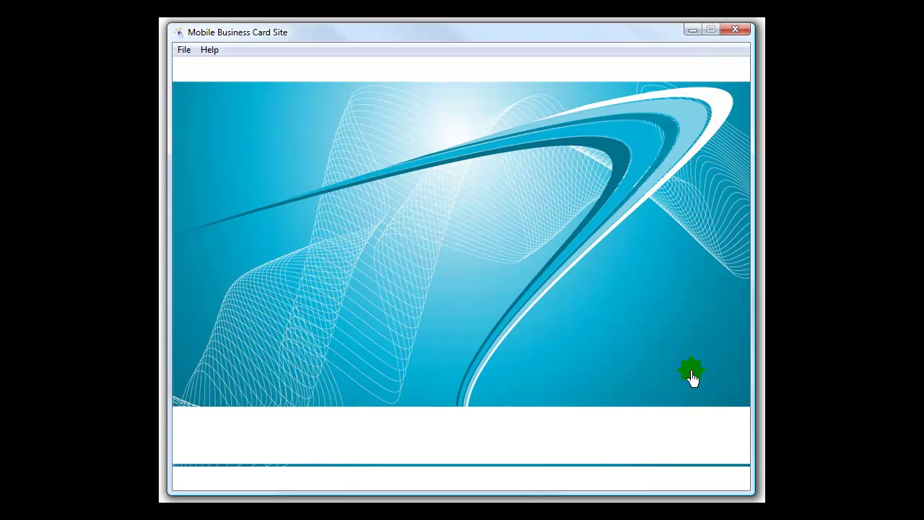
click(691, 376)
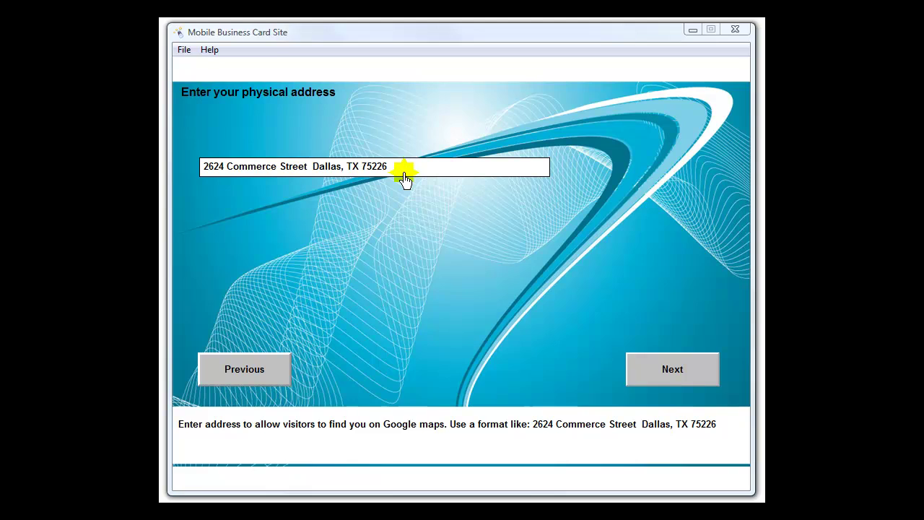
click(608, 299)
click(444, 370)
click(704, 372)
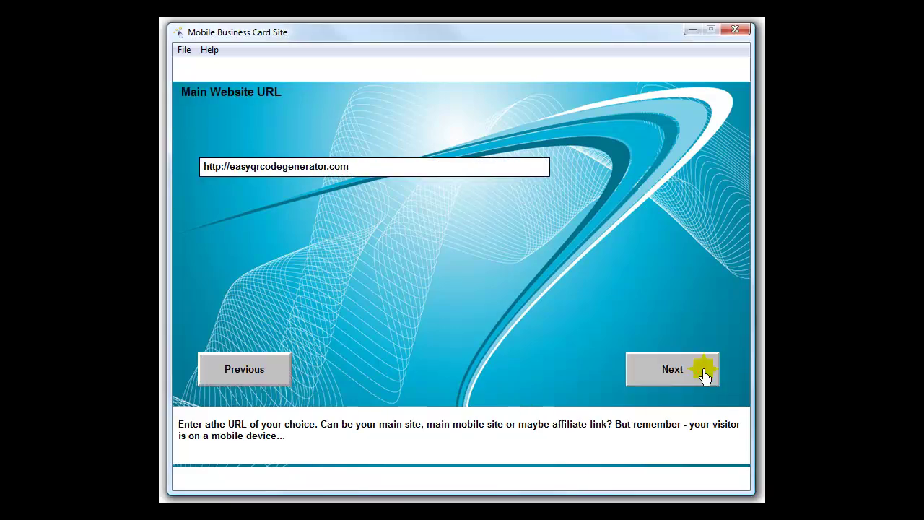
click(644, 164)
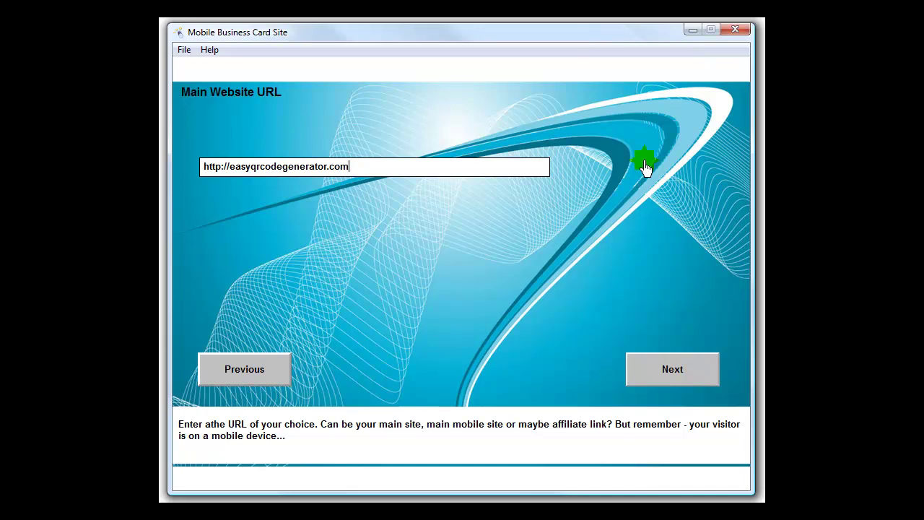
click(689, 373)
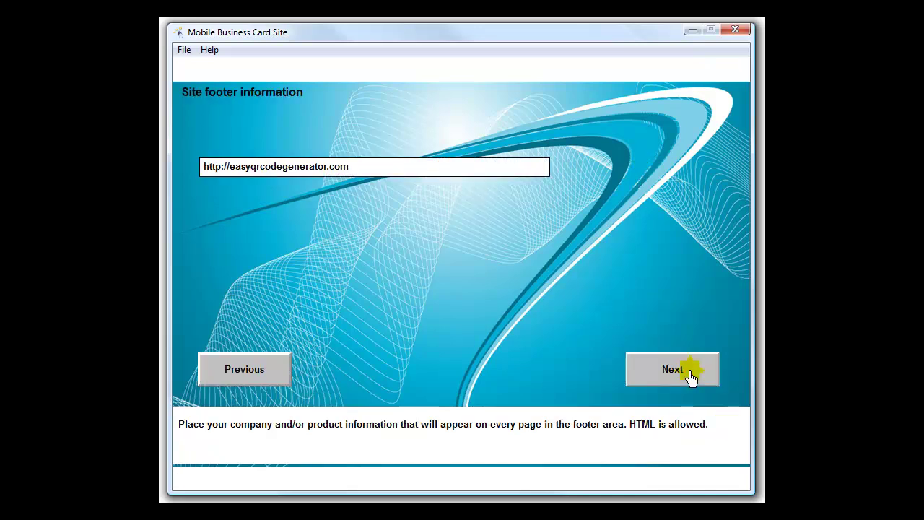
Step: Review the Copyright 2012 footer HTML linking to XZY Company
click(315, 218)
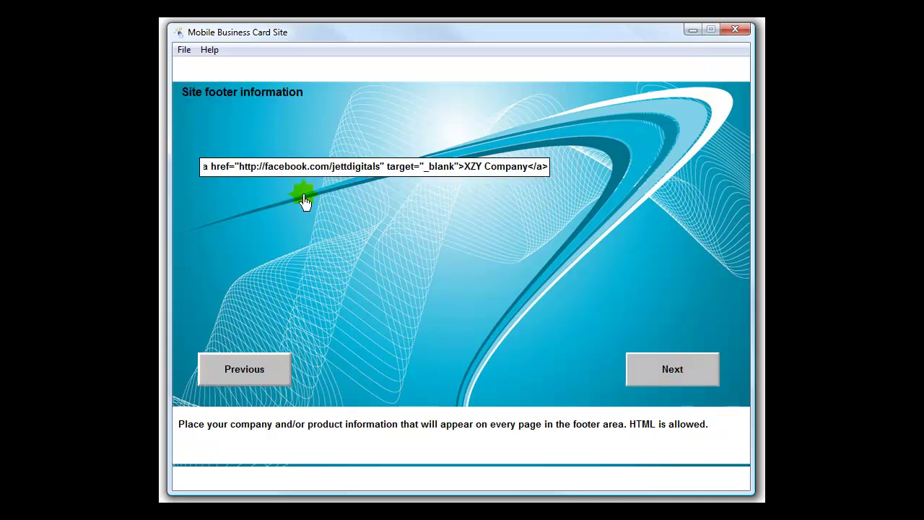
click(203, 164)
click(214, 171)
key(Home)
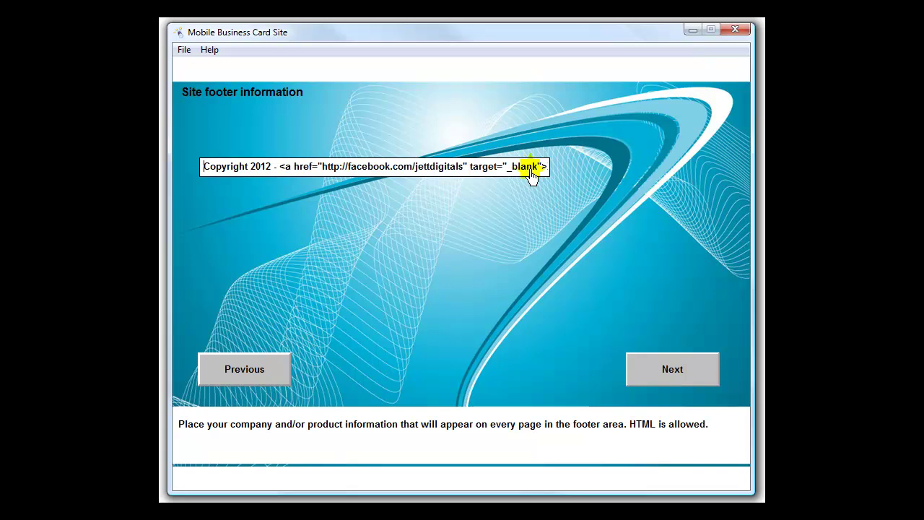
click(531, 173)
key(Right)
key(Right)
key(Right)
key(Right)
key(Right)
key(Right)
key(Right)
key(Right)
key(Right)
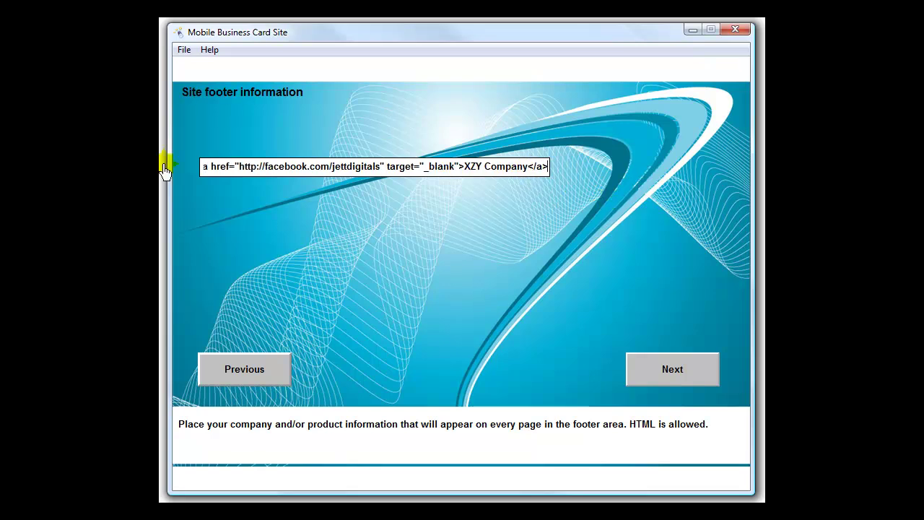
click(683, 372)
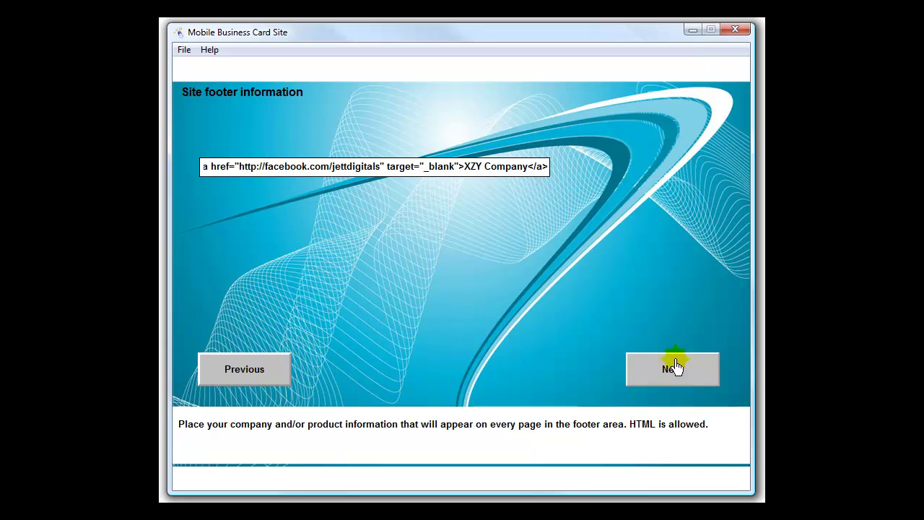
Step: Keep the QR code width at 200 and advance to the height, also 200
click(682, 376)
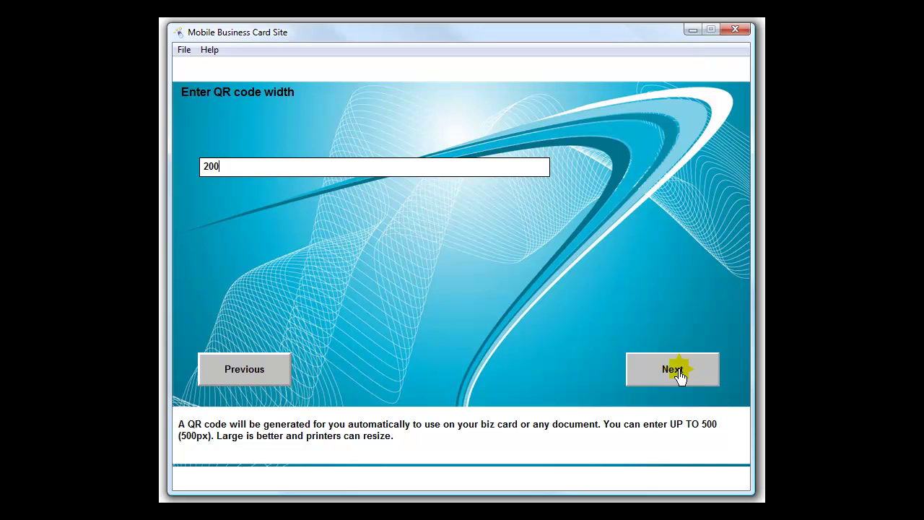
click(596, 284)
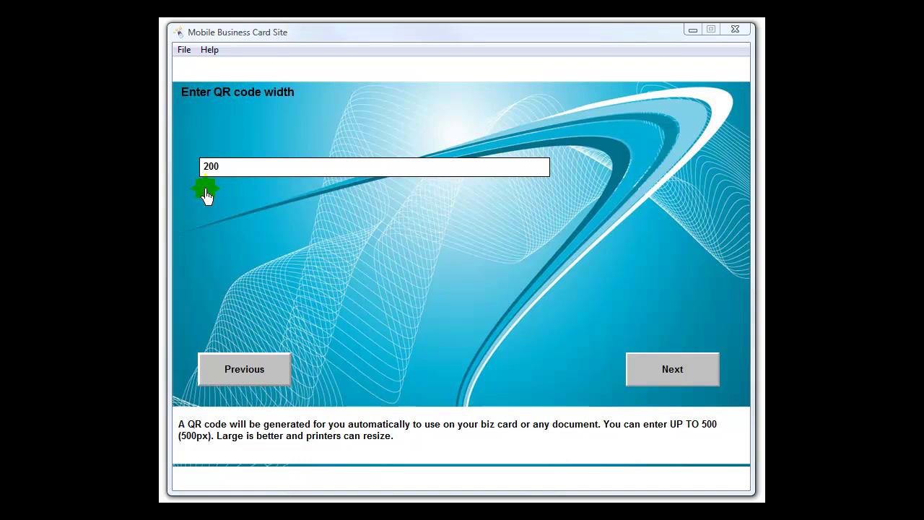
click(231, 171)
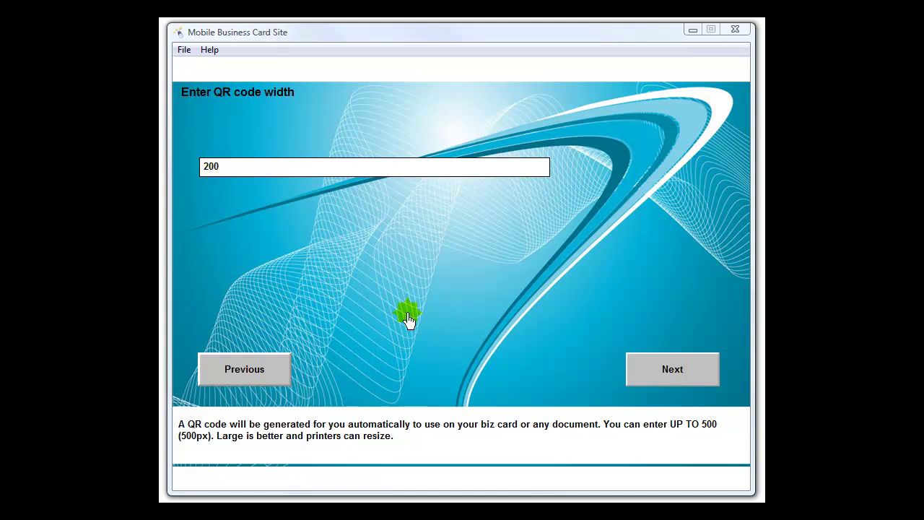
click(700, 371)
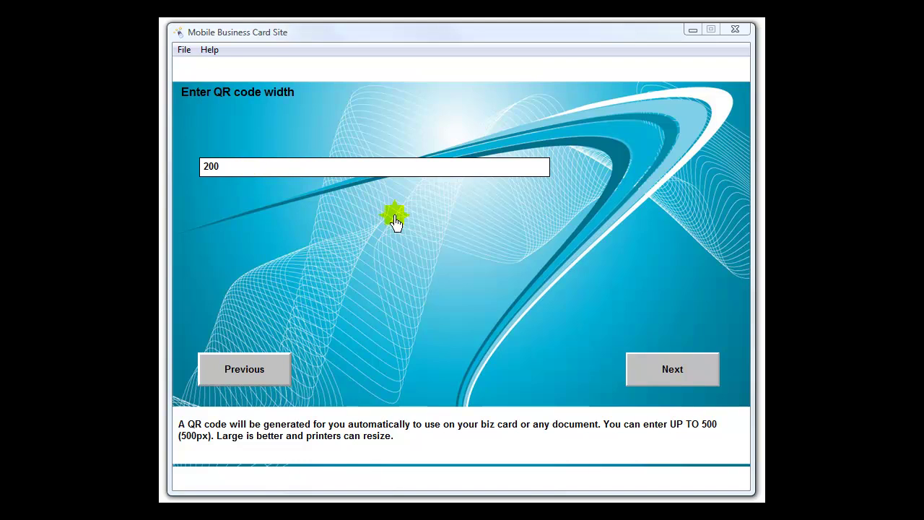
click(677, 384)
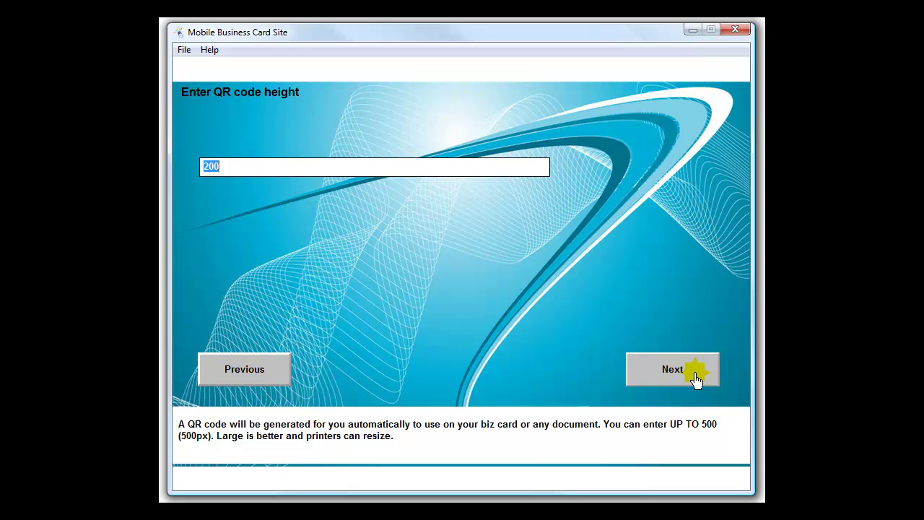
click(694, 379)
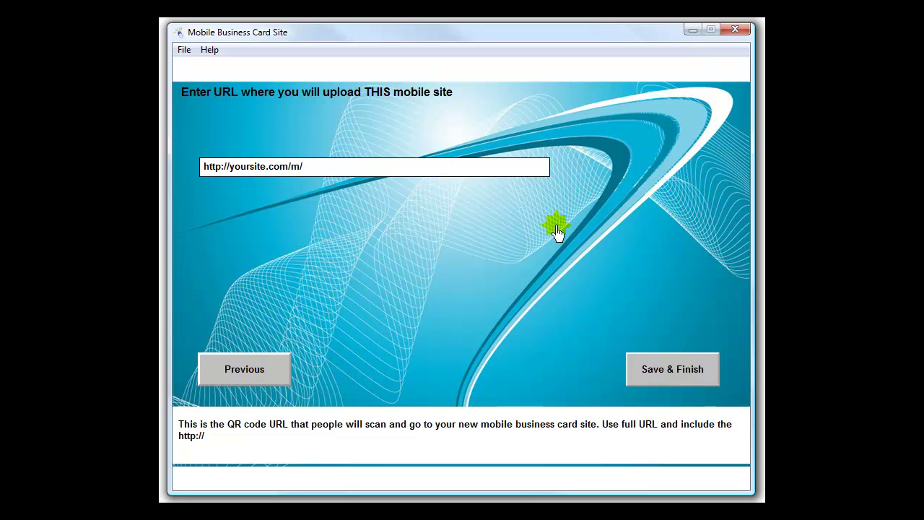
click(332, 167)
click(645, 371)
click(674, 374)
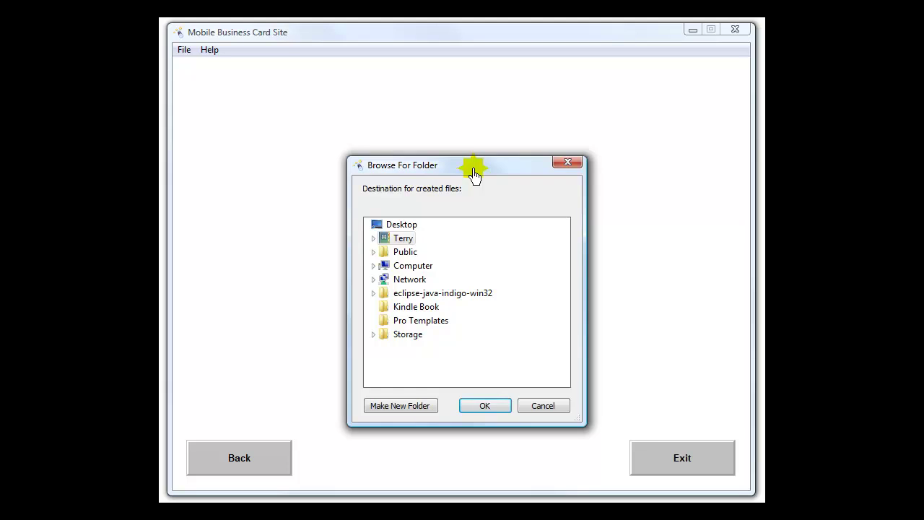
Step: Confirm the destination folder to generate the site and its 200x200, 100x100 and 300x300 QR codes
key(Return)
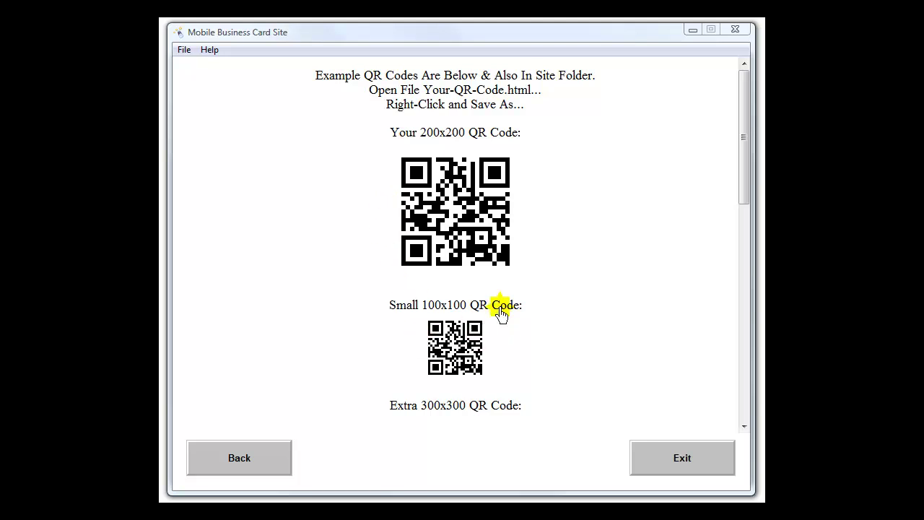
Step: Scroll the results page to view the extra-large 300x300 QR code, then open the File menu
scroll(491, 310, down, 3)
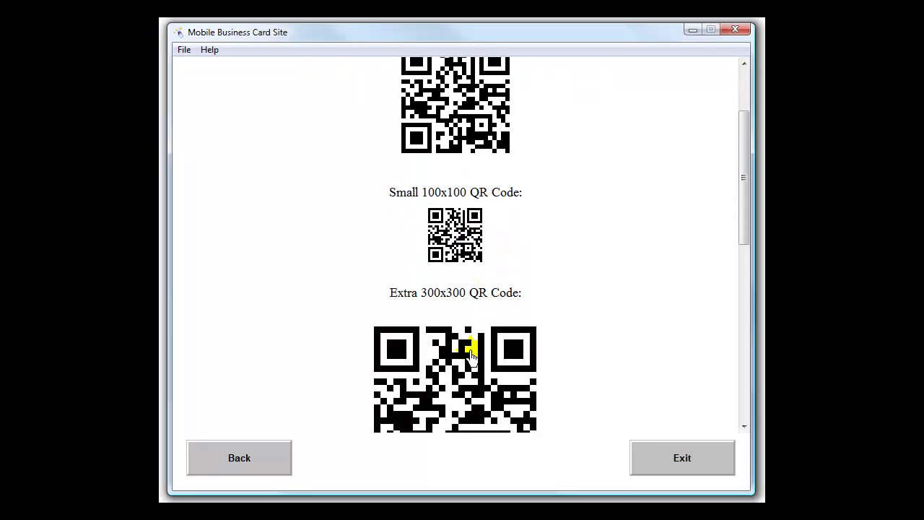
scroll(473, 350, down, 12)
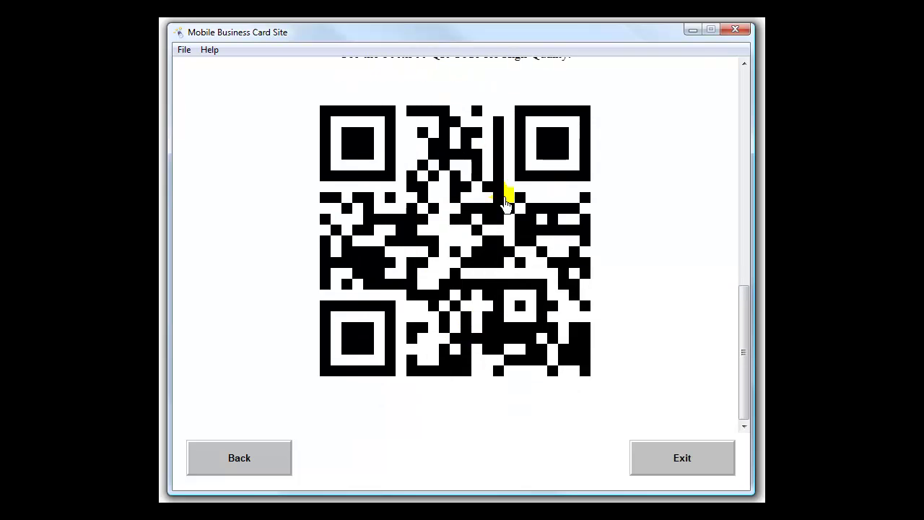
scroll(505, 199, up, 1)
scroll(505, 200, down, 1)
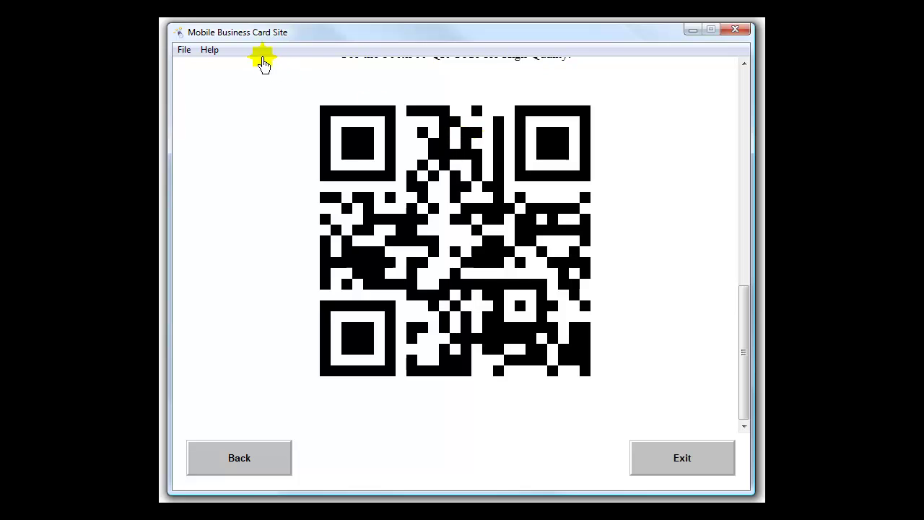
click(181, 52)
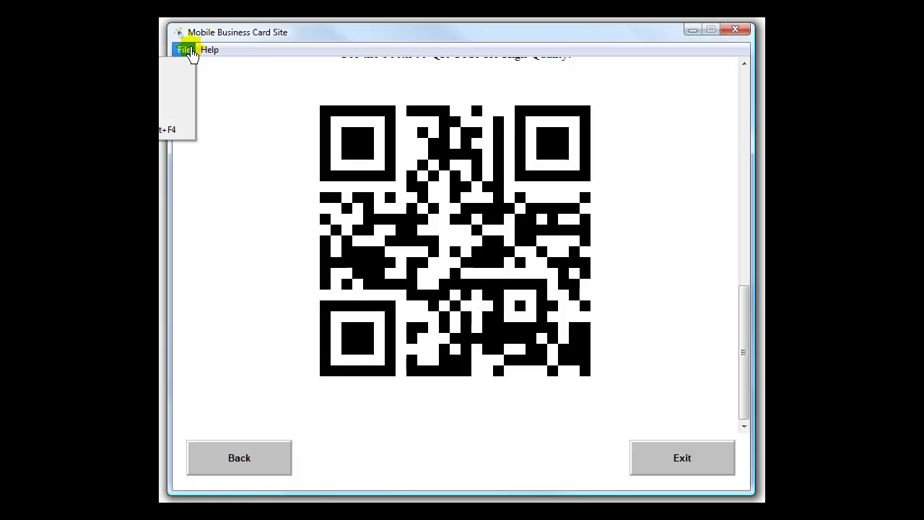
Step: Open and cancel the Save As dialog, then open the generated site files folder
mouse_move(209, 49)
click(329, 36)
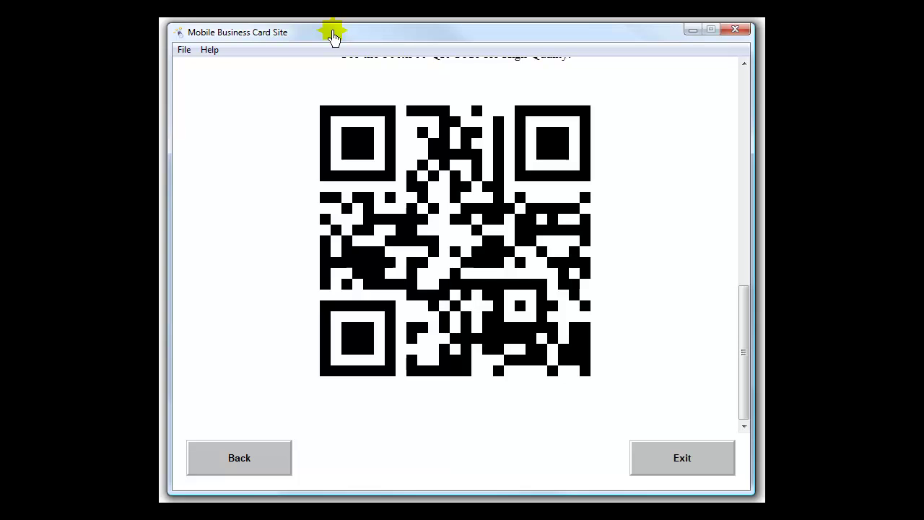
click(186, 50)
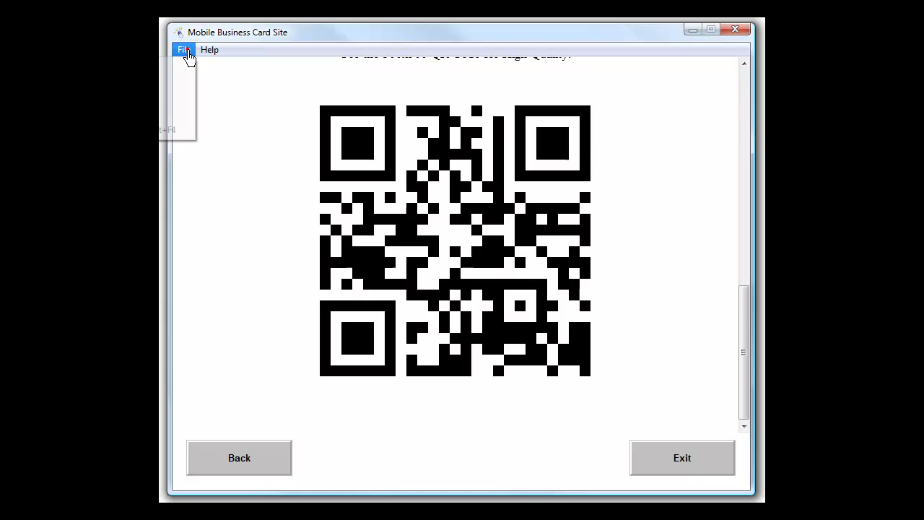
click(176, 98)
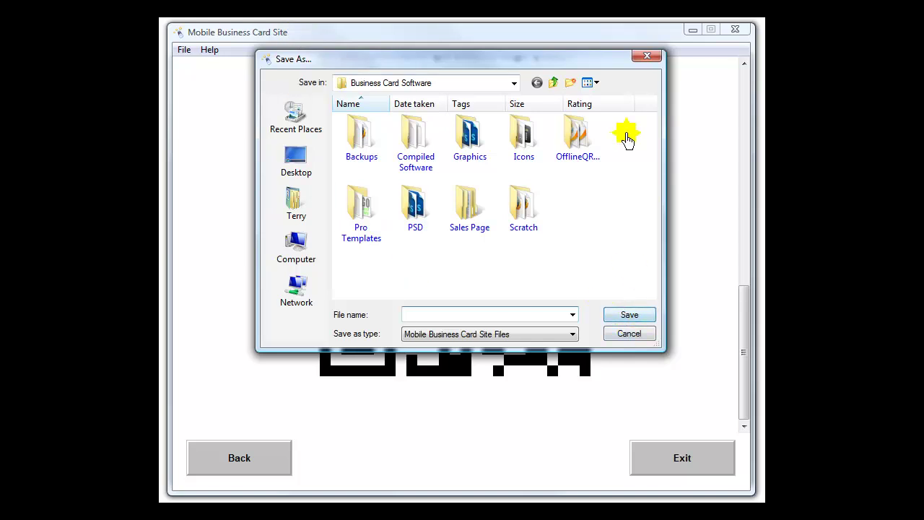
click(647, 55)
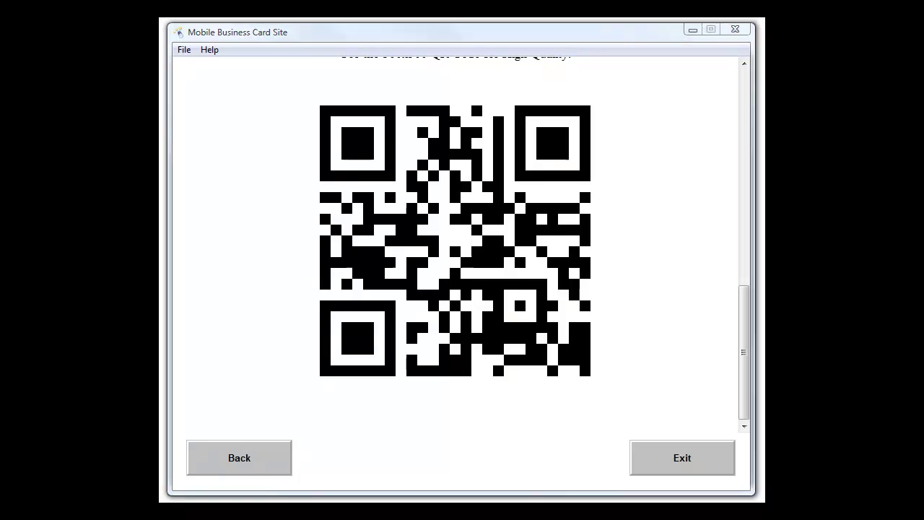
click(394, 115)
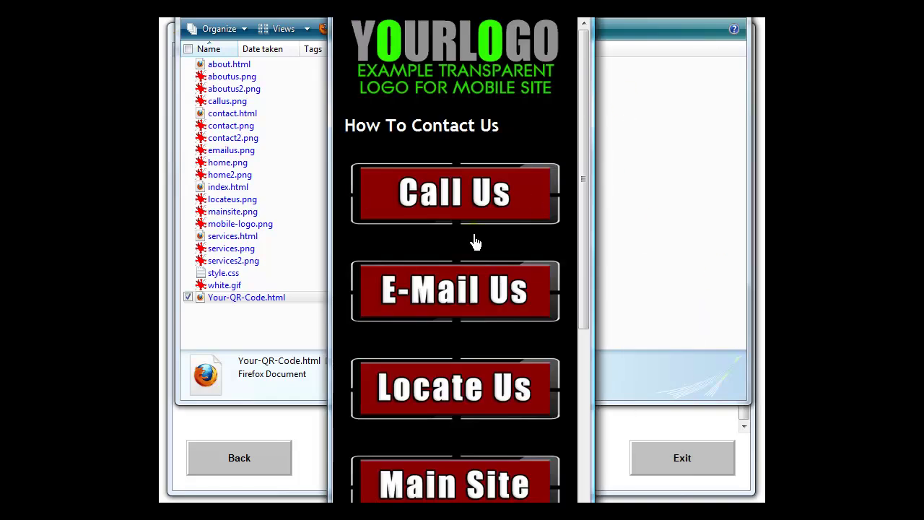
Step: Return to the Welcome! page and resize the browser wider, then back to phone width
scroll(498, 184, down, 5)
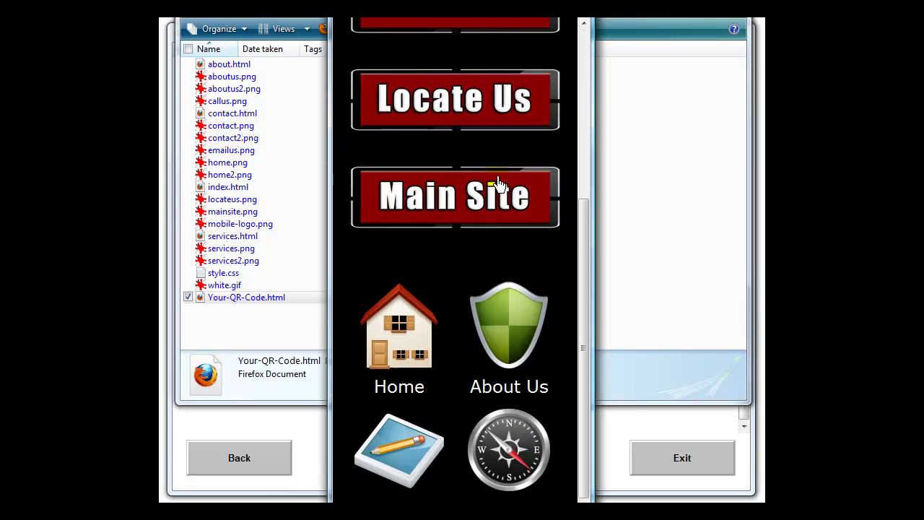
click(498, 184)
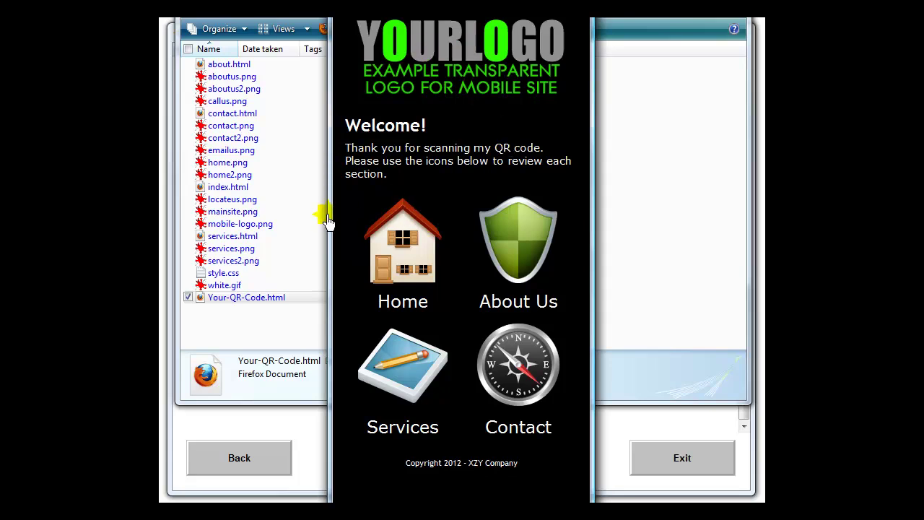
drag(332, 233, 175, 233)
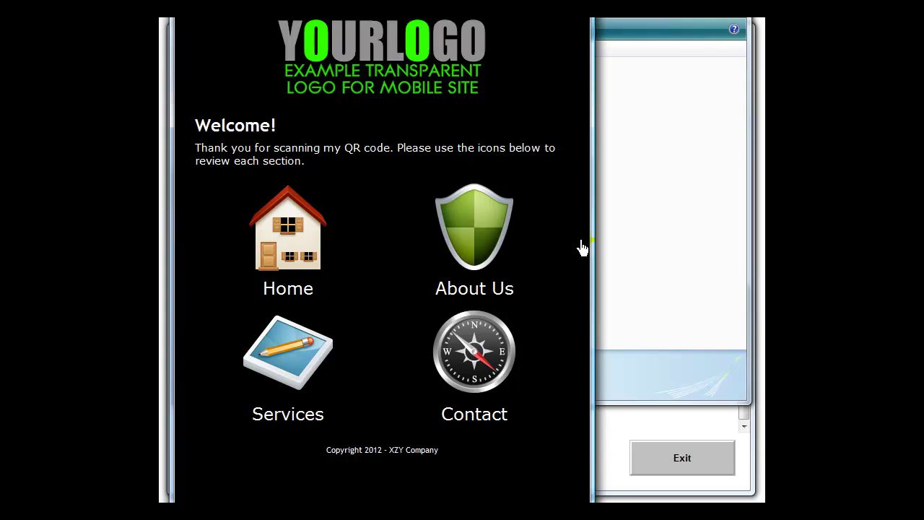
drag(591, 239, 754, 247)
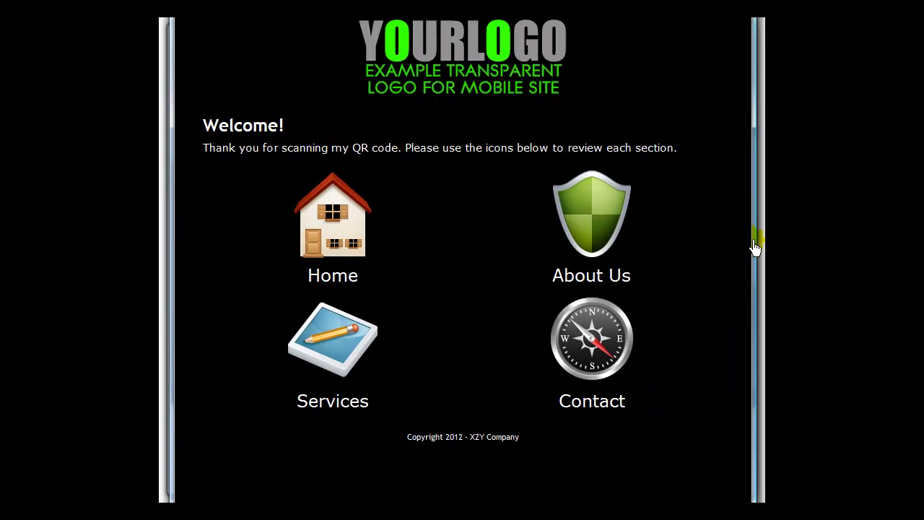
drag(755, 247, 408, 240)
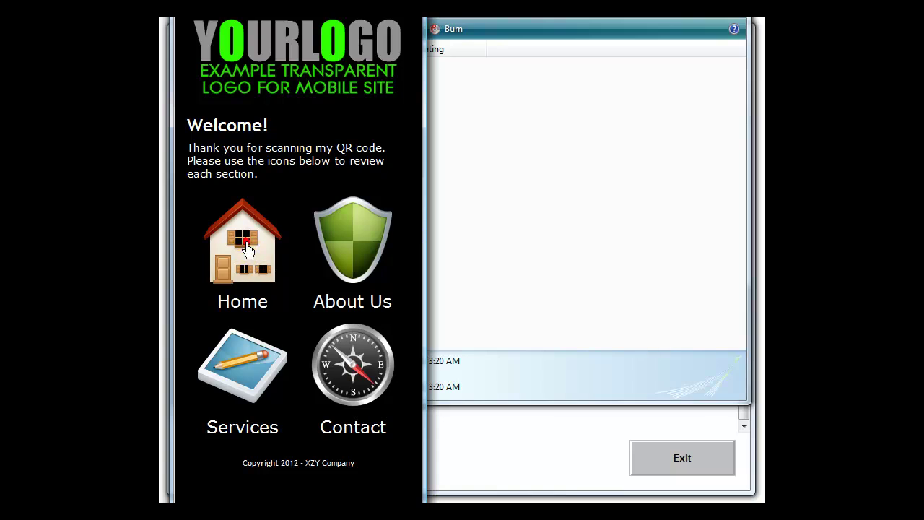
Step: Browse the mobile site's About Us, Services and Contact sections
click(350, 241)
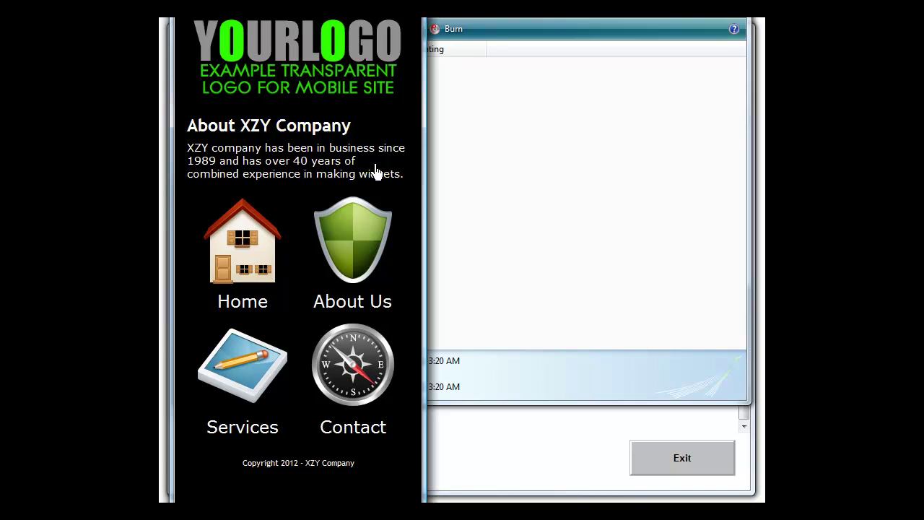
click(261, 350)
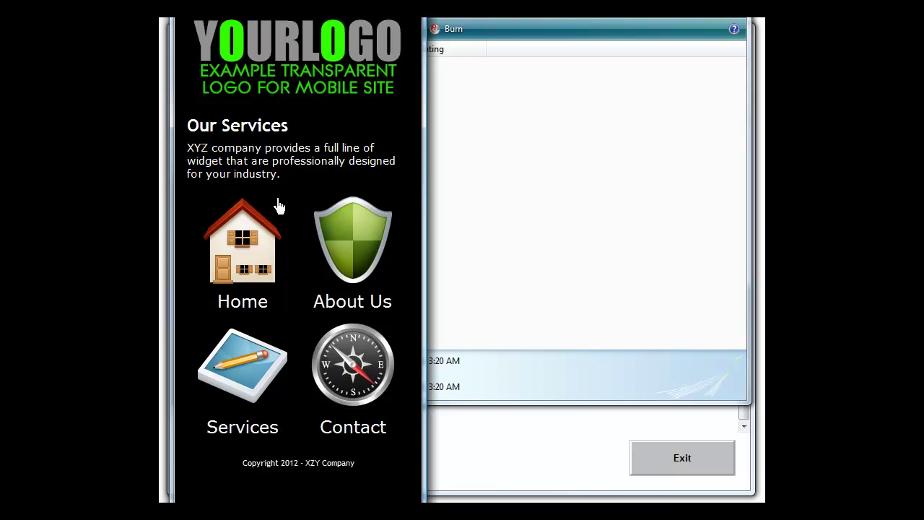
click(361, 364)
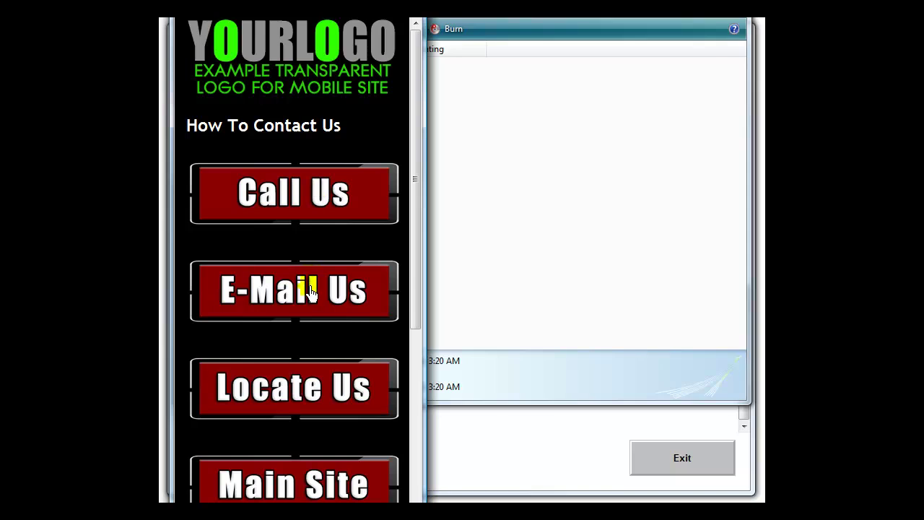
Step: Open Locate Us to see the business location on a map, then return Home
click(299, 385)
drag(414, 235, 415, 253)
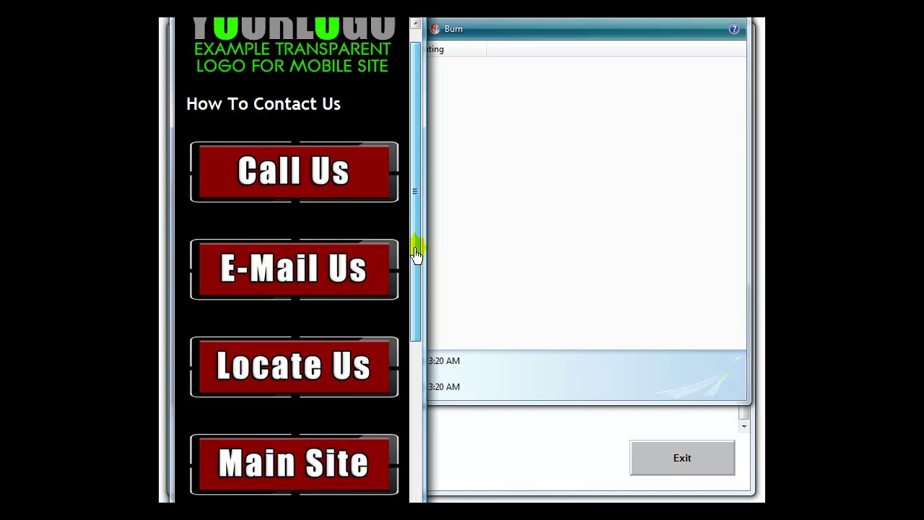
drag(416, 252, 420, 429)
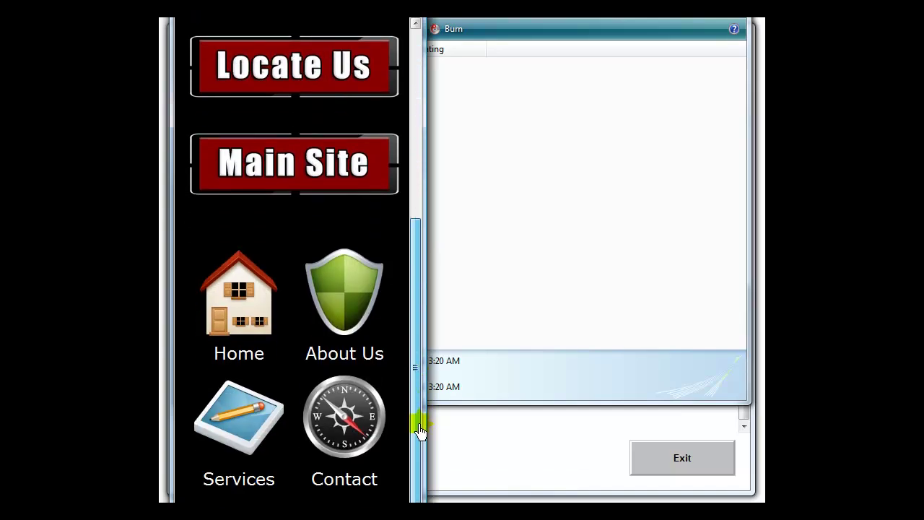
click(228, 298)
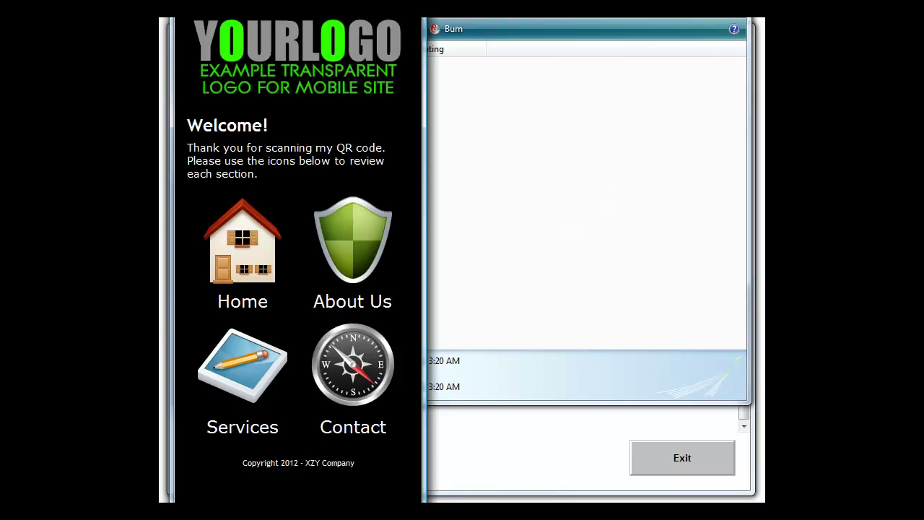
Step: Open Your-QR-Code.html from the site folder in a widened browser window
key(alt+Tab)
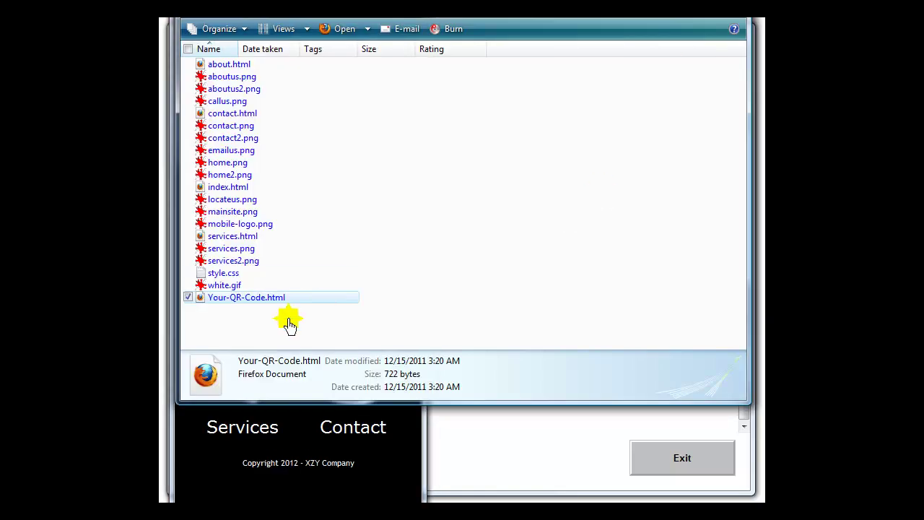
double_click(204, 300)
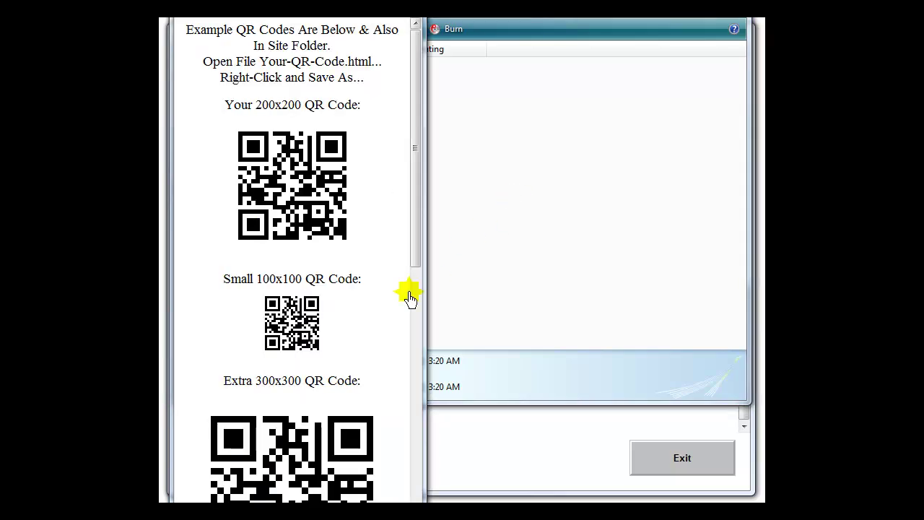
drag(423, 299, 639, 309)
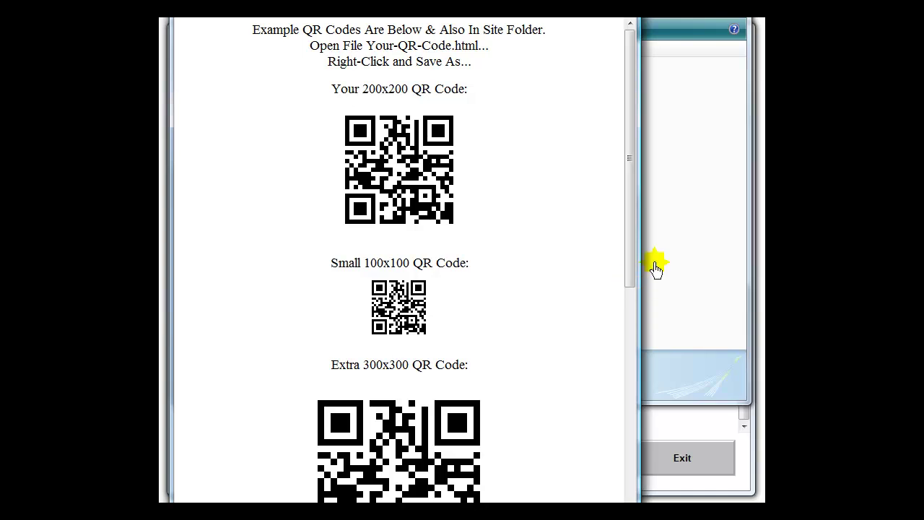
mouse_move(629, 223)
mouse_down()
mouse_move(625, 454)
mouse_move(633, 216)
mouse_up()
Step: Check the Save image as option on the 200x200 QR code without saving, then scroll down
right_click(404, 130)
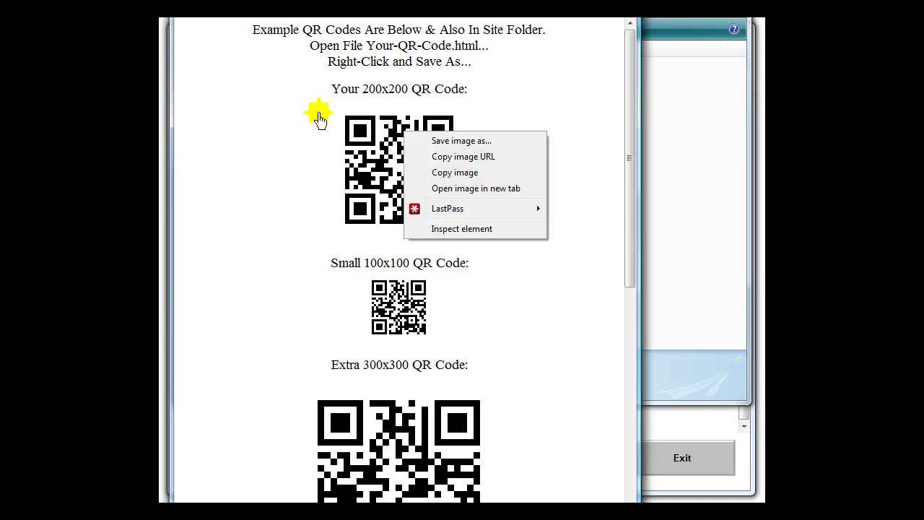
click(402, 302)
scroll(484, 288, down, 2)
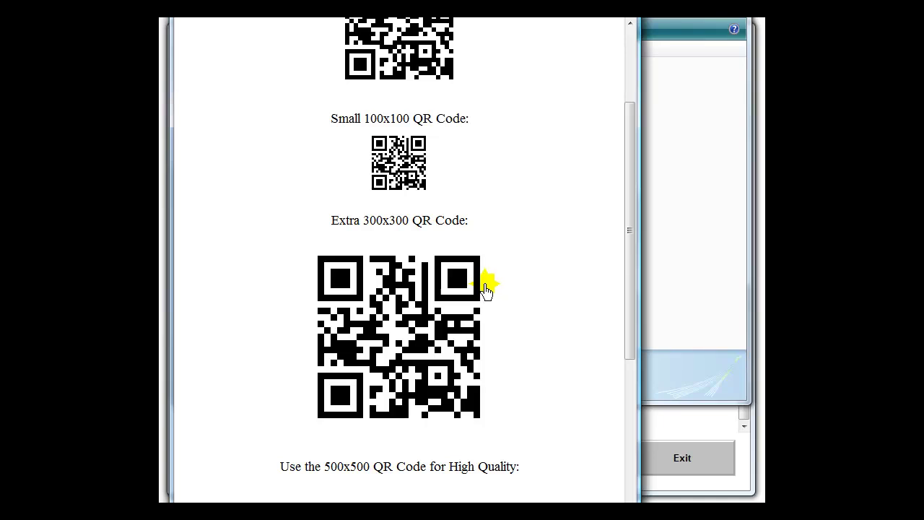